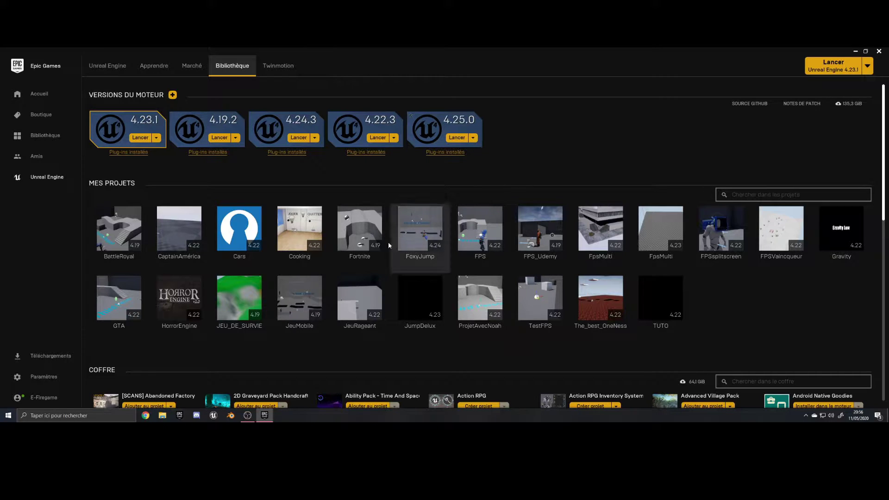
Step: In Chrome, search Google for "unreal engine download" and download the Epic Games launcher installer from the Unreal Engine site
left_click(146, 415)
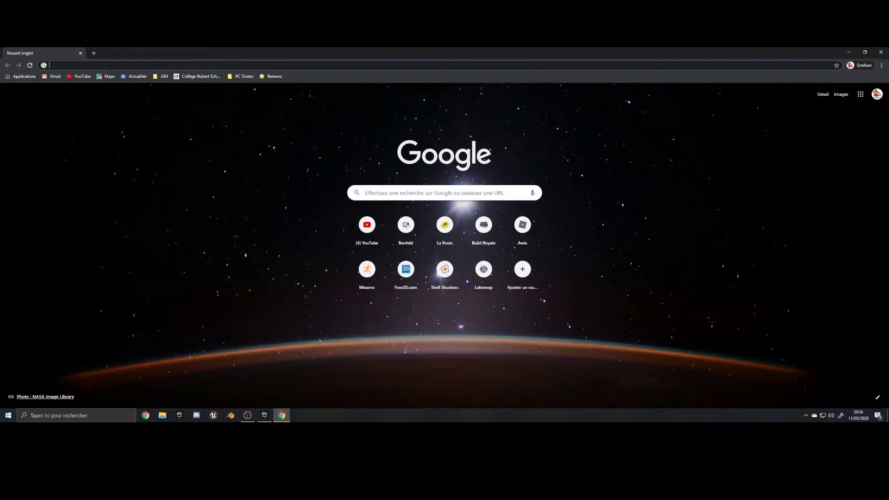
type("unreal engine download")
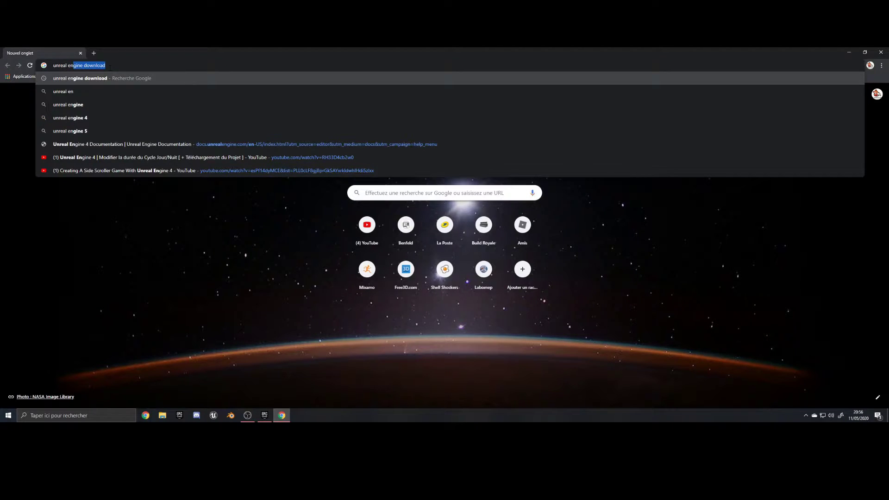
key("Right")
key("Return")
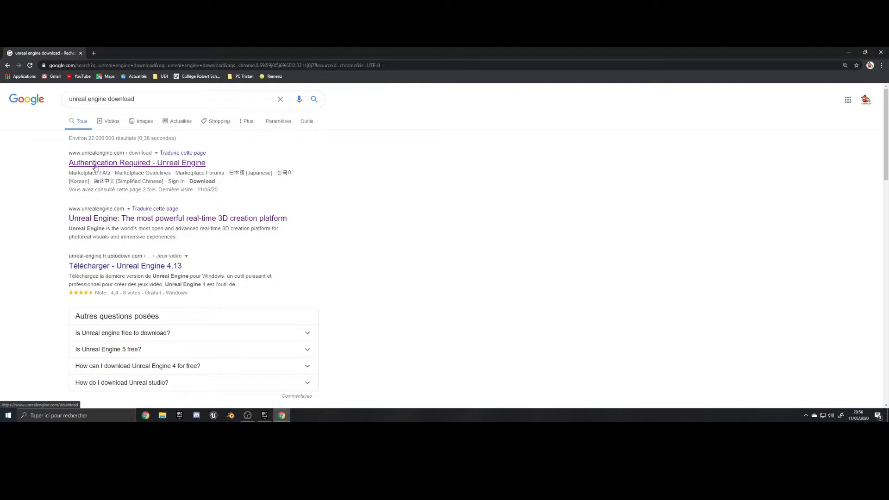
left_click_drag(68, 162, 113, 152)
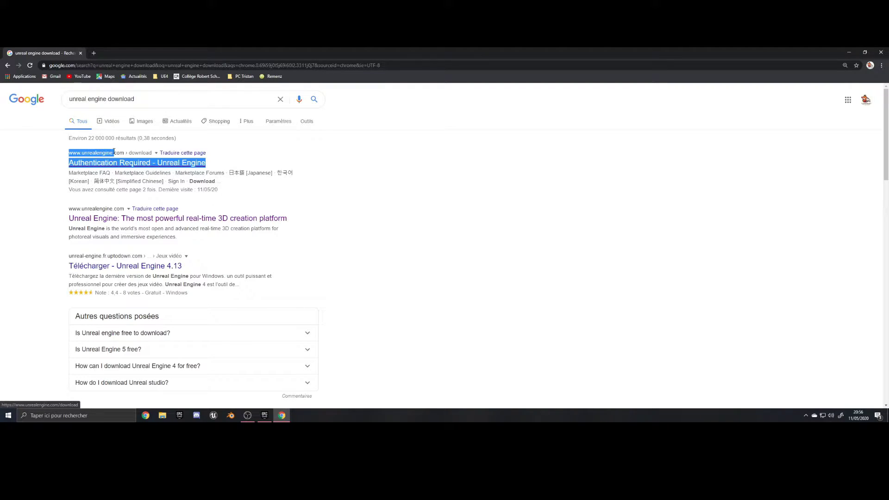
left_click(56, 151)
left_click(138, 165)
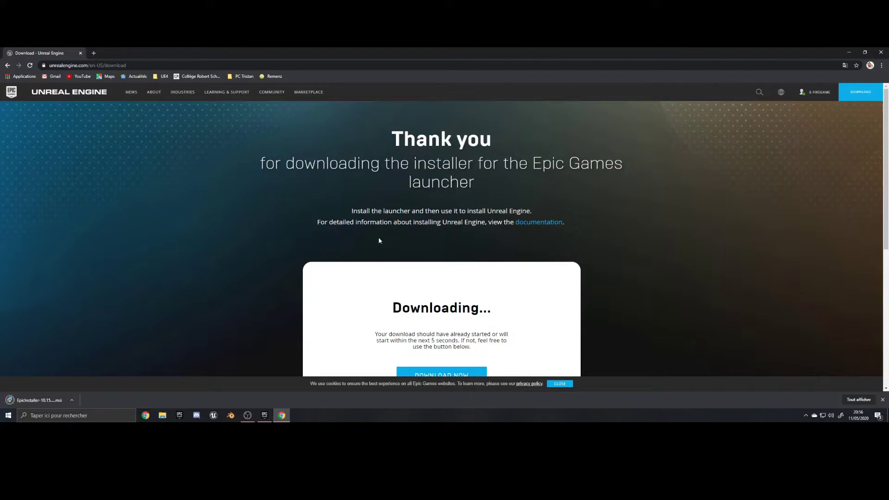
Step: Show the downloaded Epic installer in its folder, delete it, and close the folder and browser windows
left_click(72, 400)
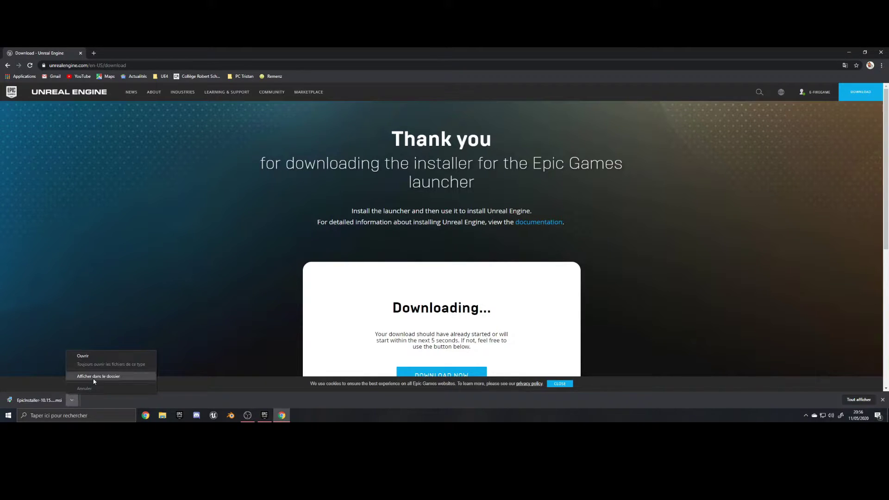
left_click(93, 378)
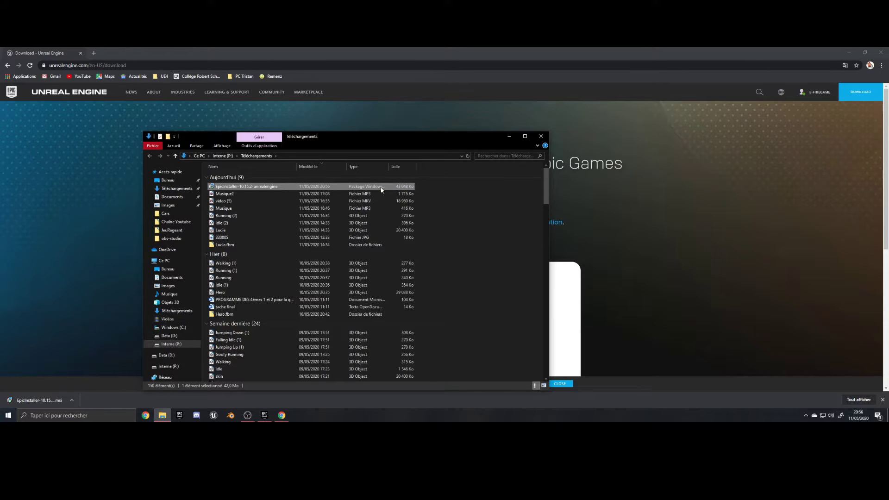
key("Delete")
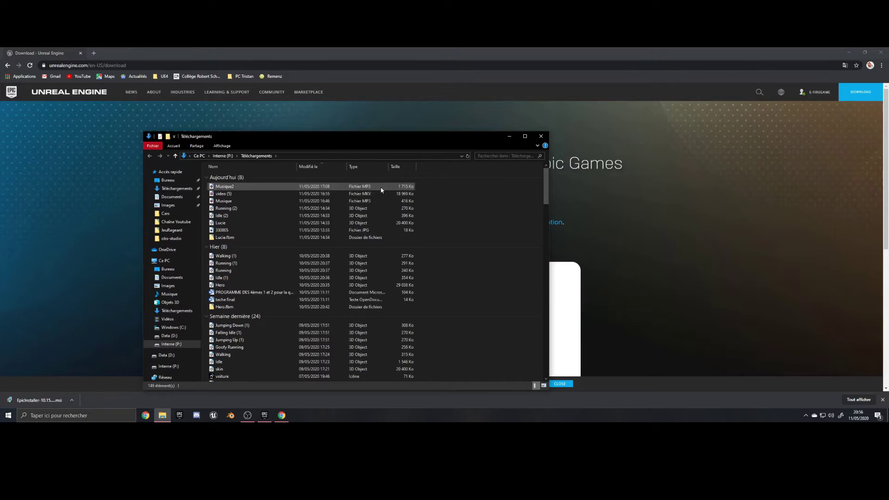
left_click(540, 137)
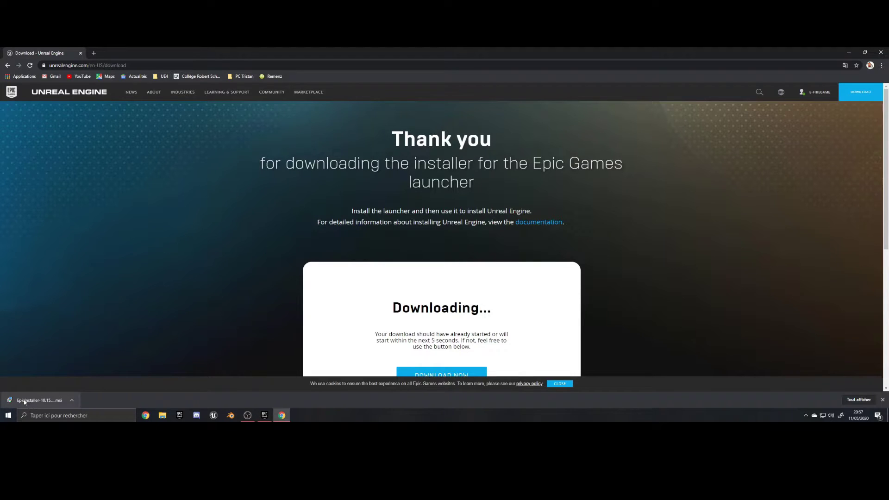
left_click(880, 53)
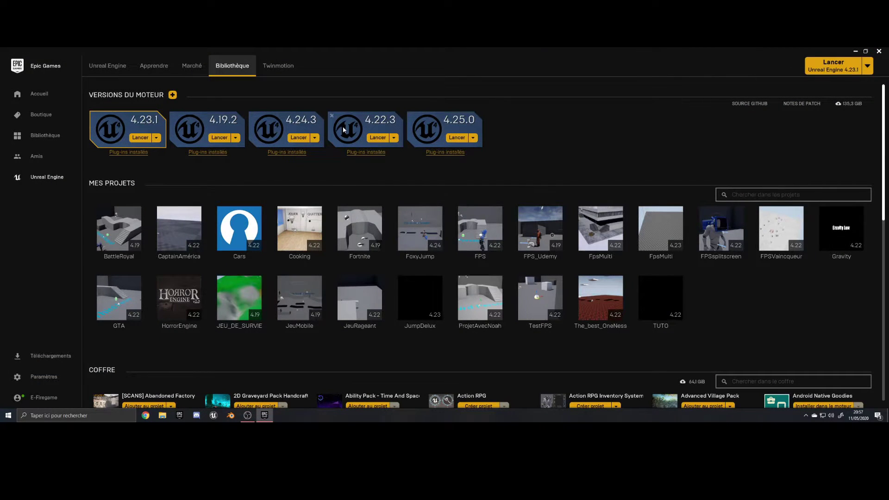
Step: Add a new engine version slot to the Epic Games library and remove it again
left_click(172, 95)
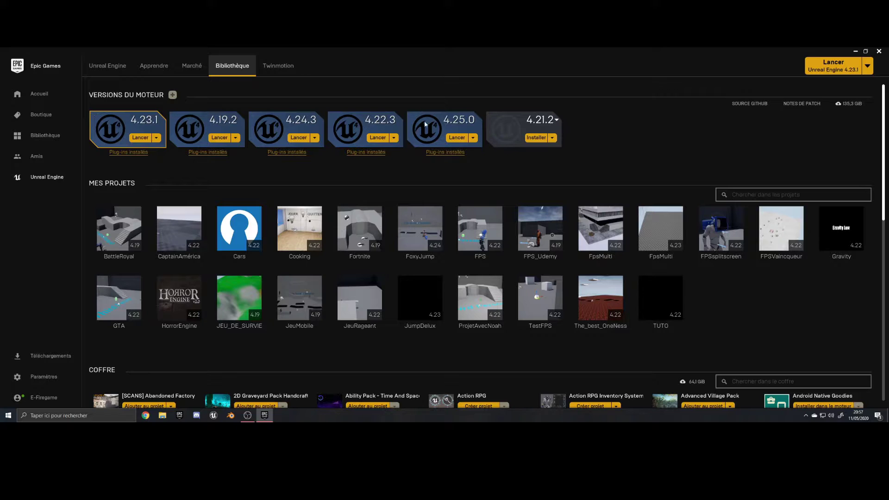
left_click(490, 117)
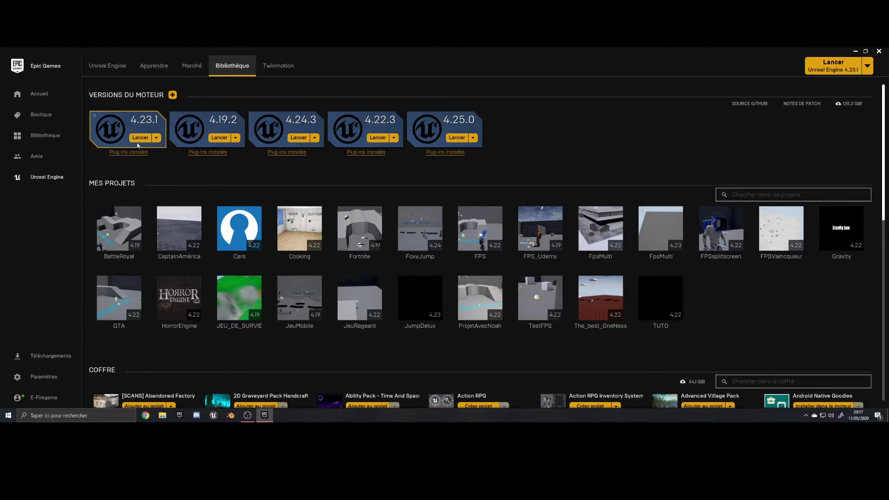
Step: Launch Unreal Engine 4.23.1 and look through the existing projects in the project browser
left_click(139, 138)
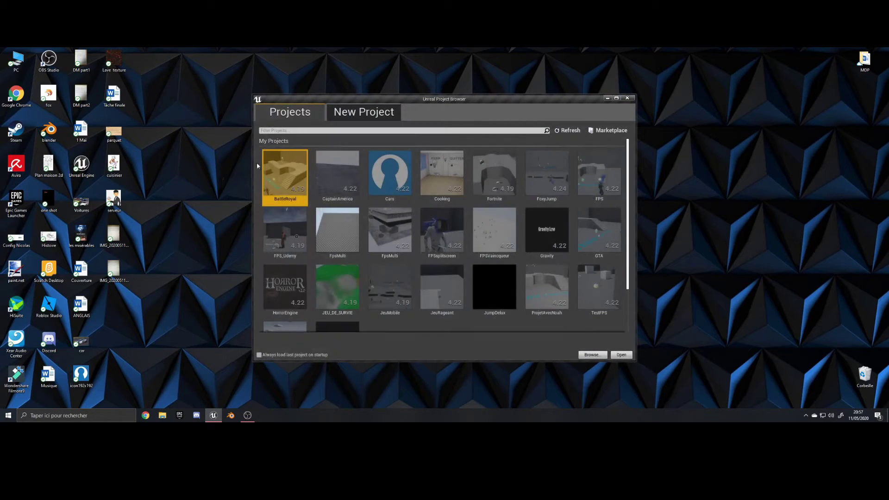
mouse_move(426, 104)
left_mouse_down()
mouse_move(423, 112)
mouse_move(426, 94)
left_mouse_up()
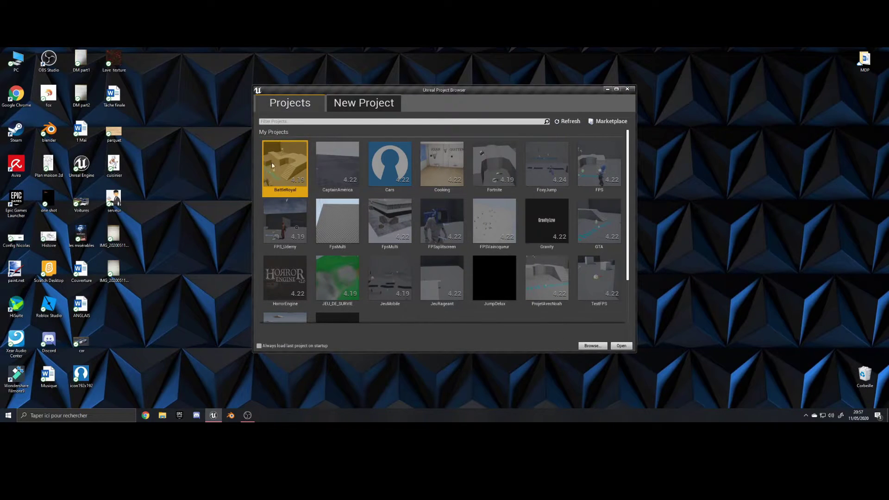
scroll(281, 162, "down", 1)
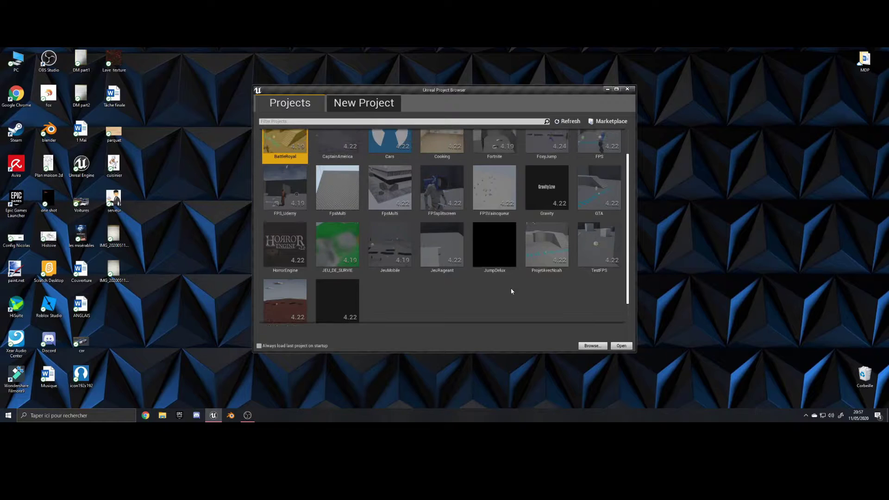
scroll(511, 294, "up", 1)
scroll(417, 311, "down", 1)
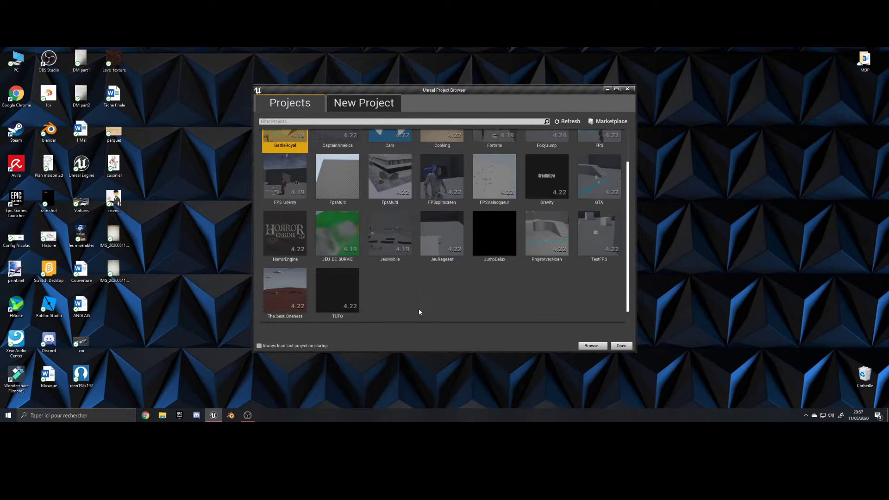
scroll(362, 270, "up", 1)
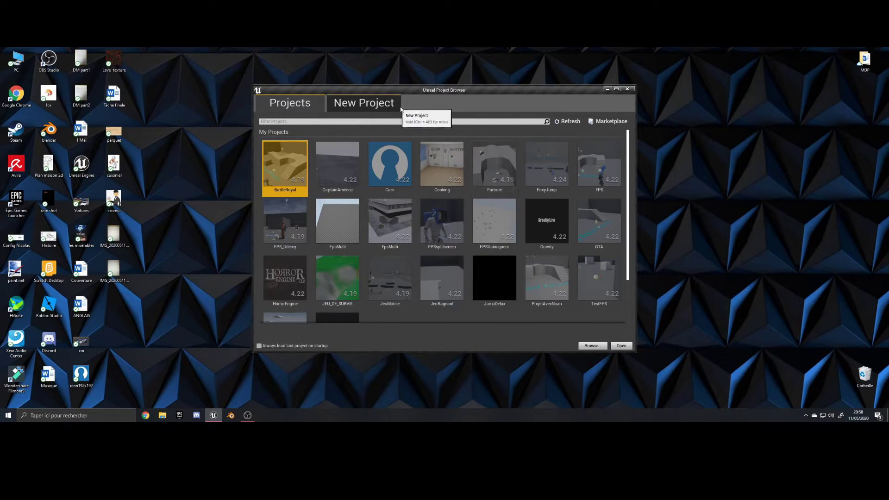
Step: Start a new Blueprint project and choose the Third Person template
left_click(370, 110)
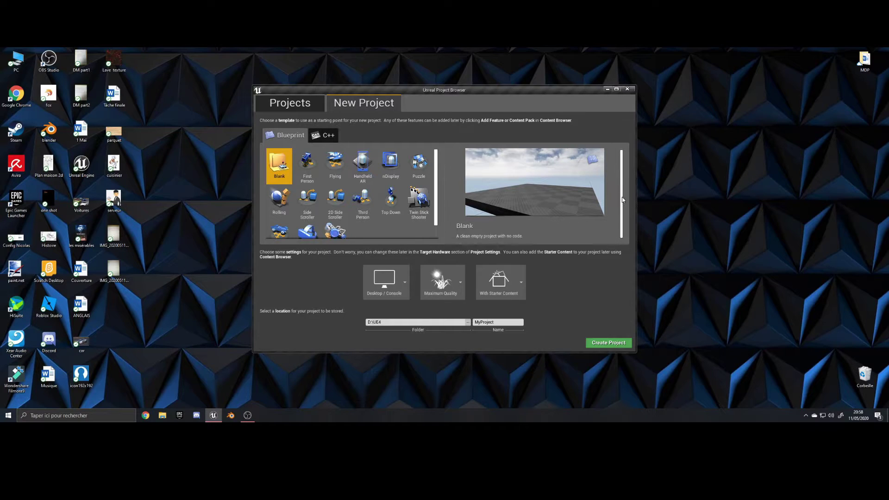
scroll(435, 220, "down", 2)
scroll(435, 218, "up", 2)
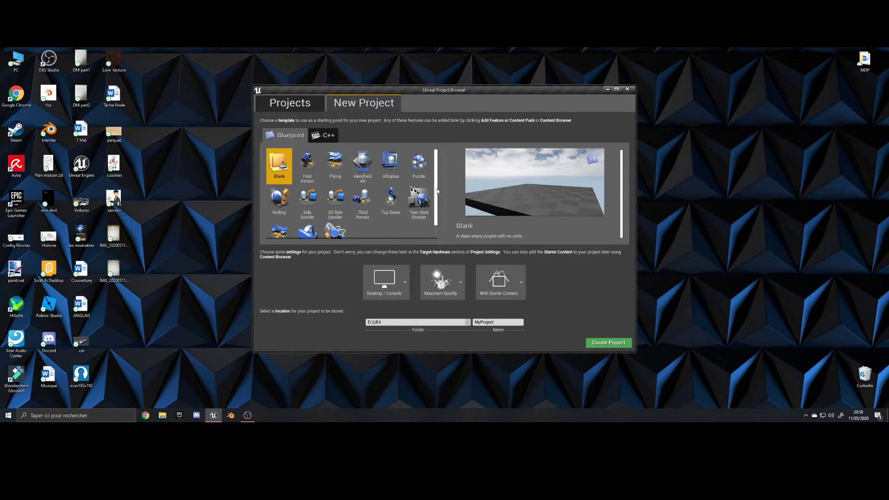
left_click(363, 198)
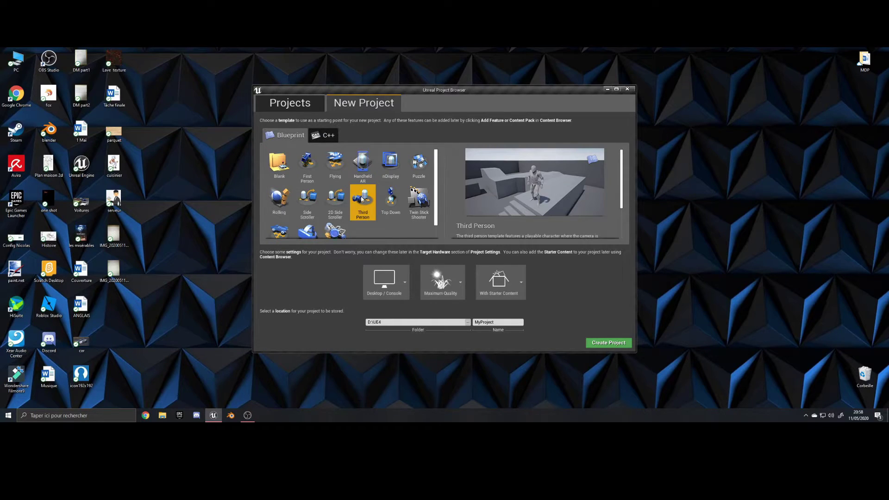
Step: Name the project TUTO_Plateformer, keep Maximum Quality and starter content, and create it in D:\UE4
double_click(503, 322)
key("BackSpace")
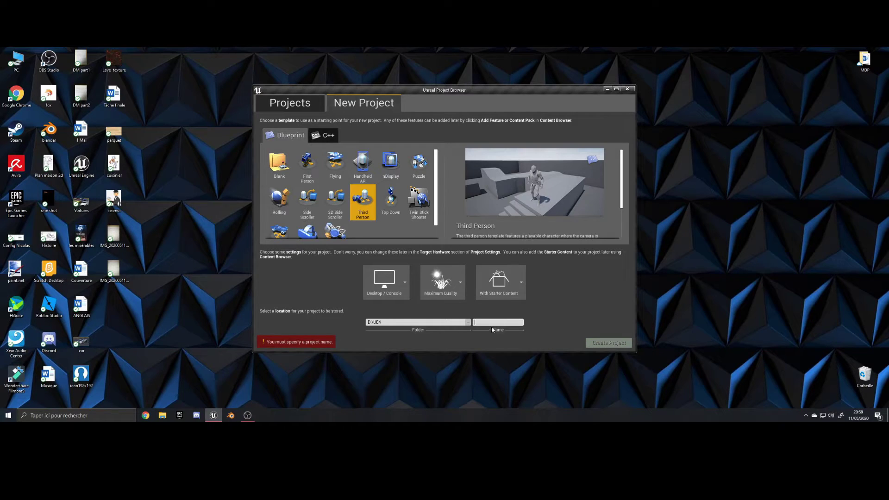
type("TUTO_Platef")
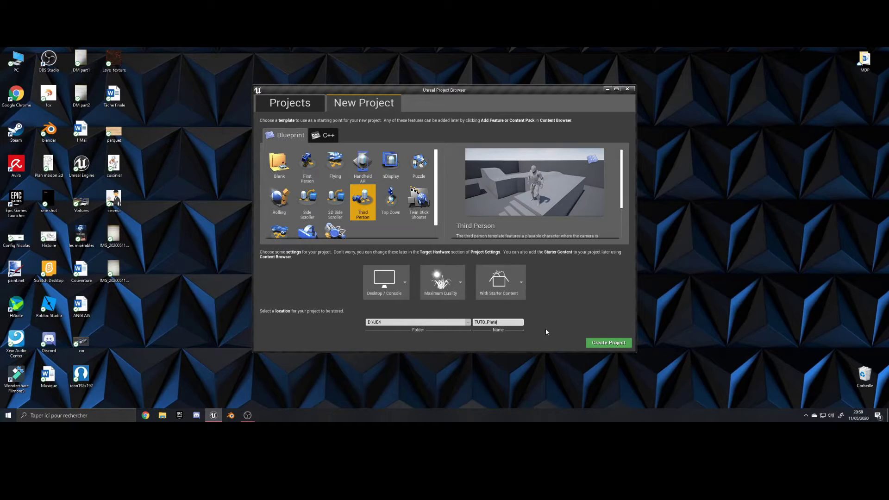
type("ormer")
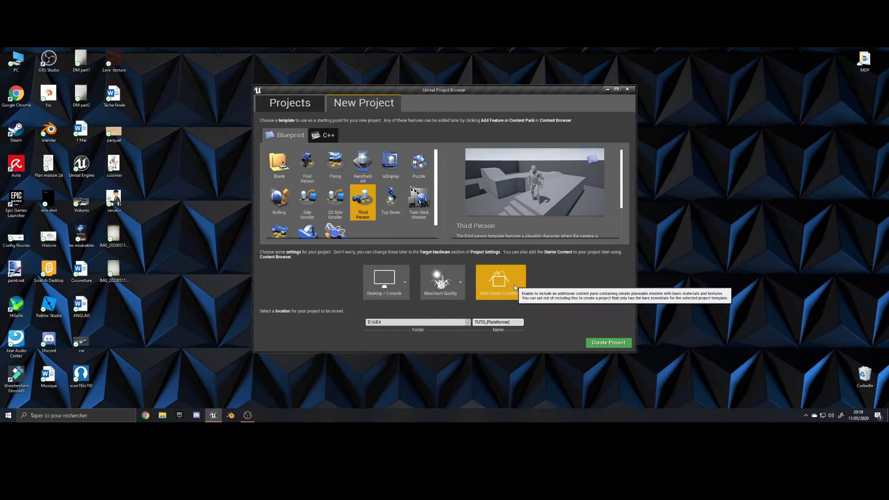
left_click(459, 284)
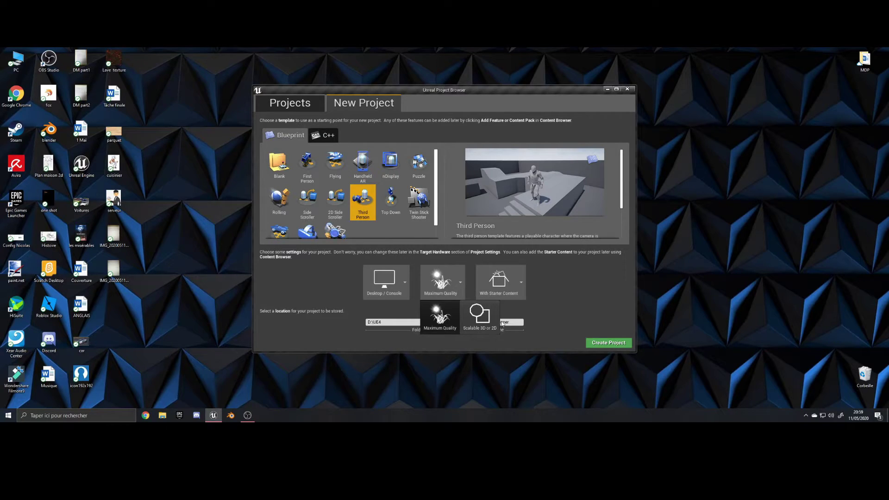
left_click(468, 285)
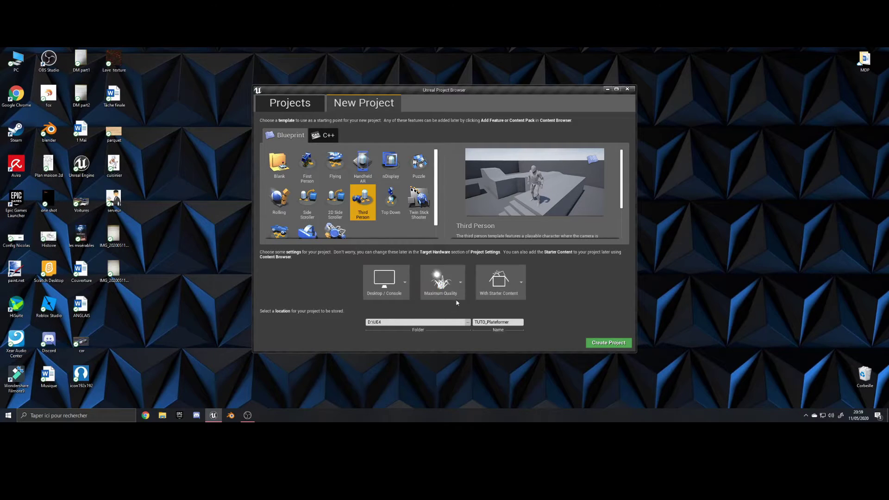
left_click(615, 343)
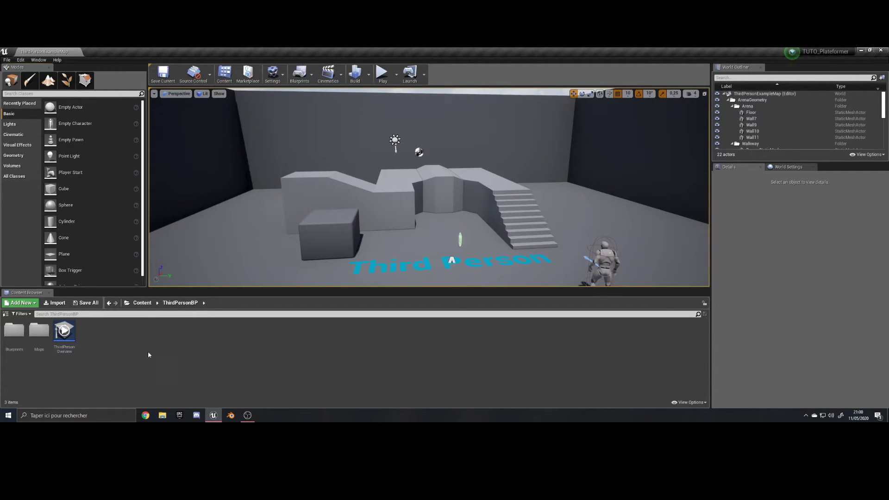
Step: Show the folder tree in the Content Browser, open the root Content folder and view its asset creation options
left_click(6, 314)
left_click(35, 325)
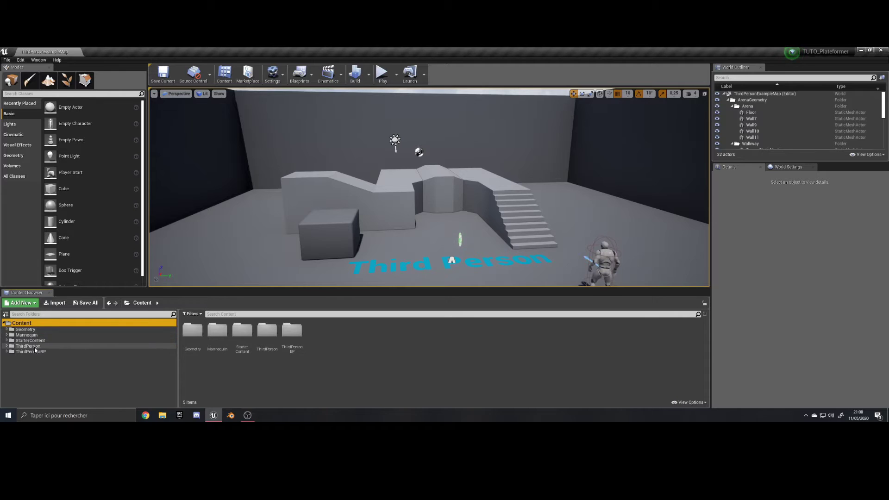
left_click(6, 314)
left_click(5, 314)
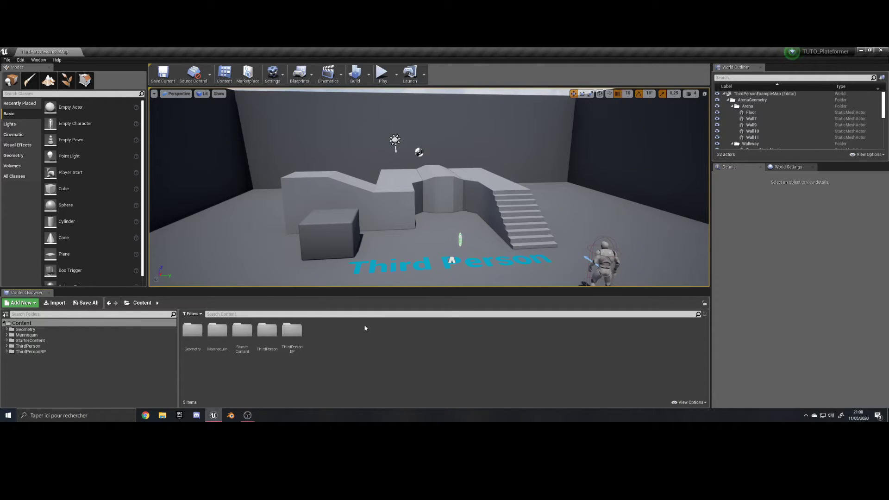
right_click(327, 335)
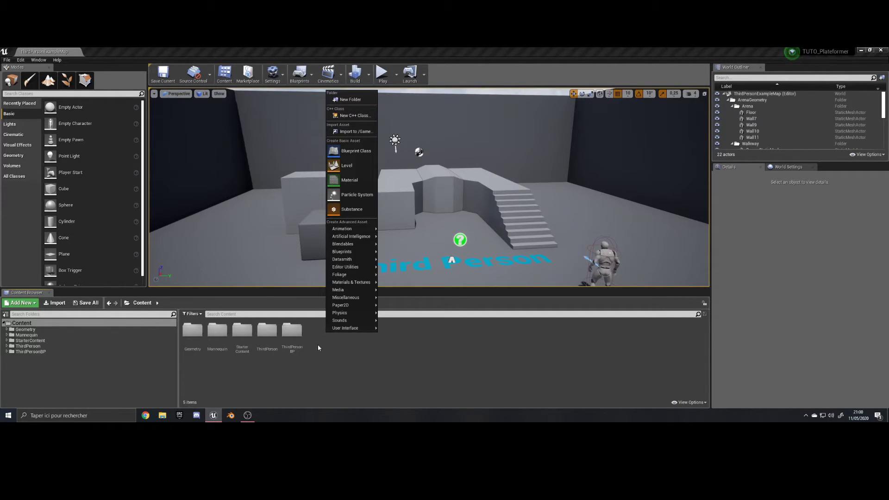
left_click(319, 349)
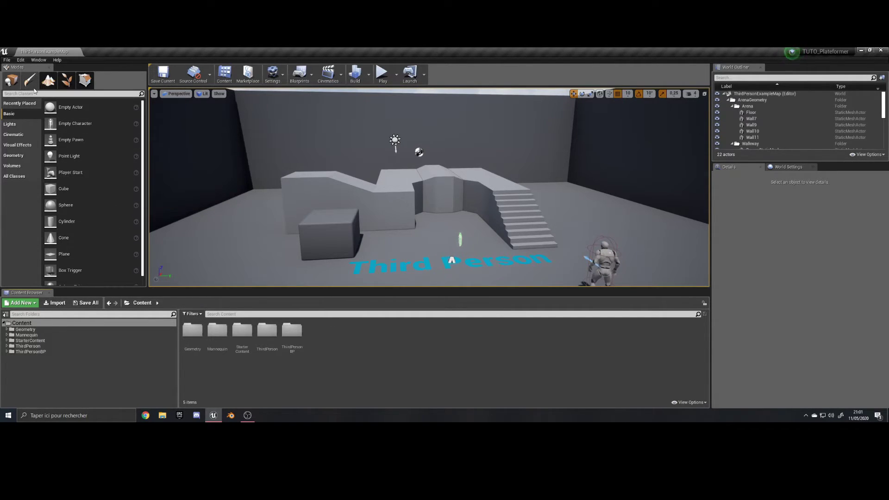
Step: Look through the Paint, Landscape, Foliage and Geometry Editing modes and return to Place mode
left_click(30, 80)
left_click(48, 80)
left_click(67, 80)
left_click(85, 80)
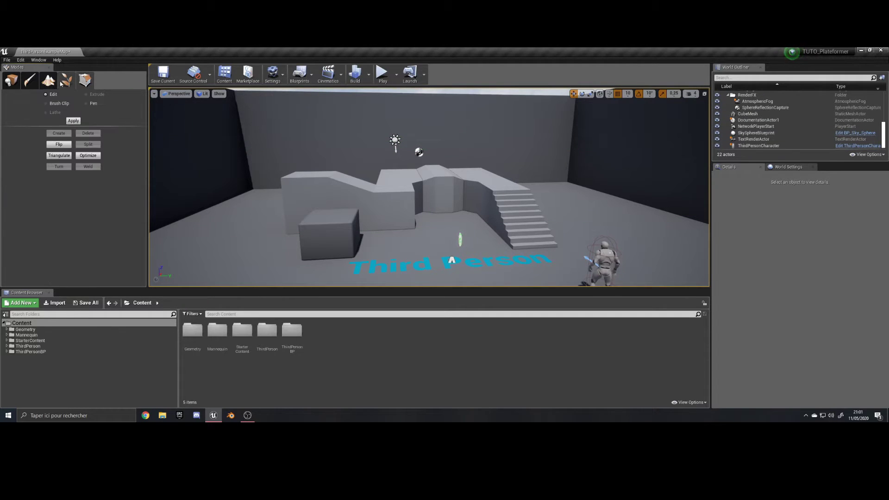
left_click(11, 80)
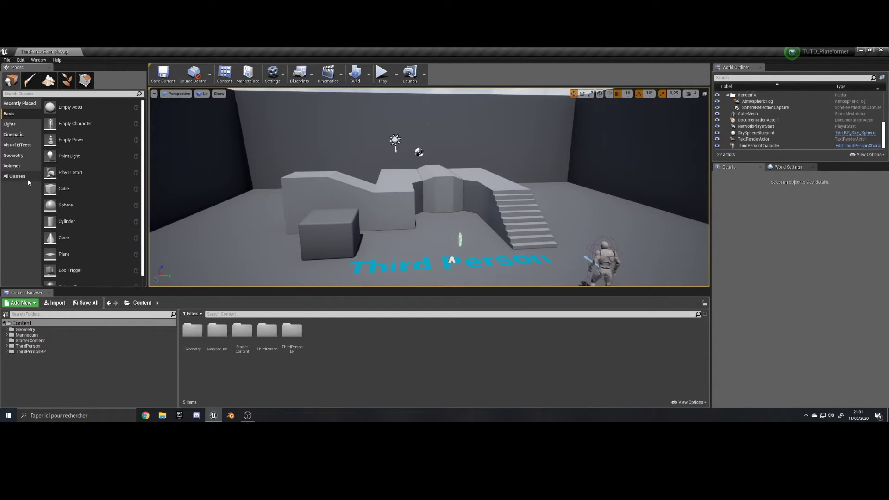
Step: Browse the list of all placeable classes and return to the Basic category
left_click(16, 176)
scroll(93, 206, "down", 2)
mouse_move(143, 135)
left_mouse_down()
mouse_move(142, 194)
mouse_move(142, 127)
left_mouse_up()
left_click(9, 113)
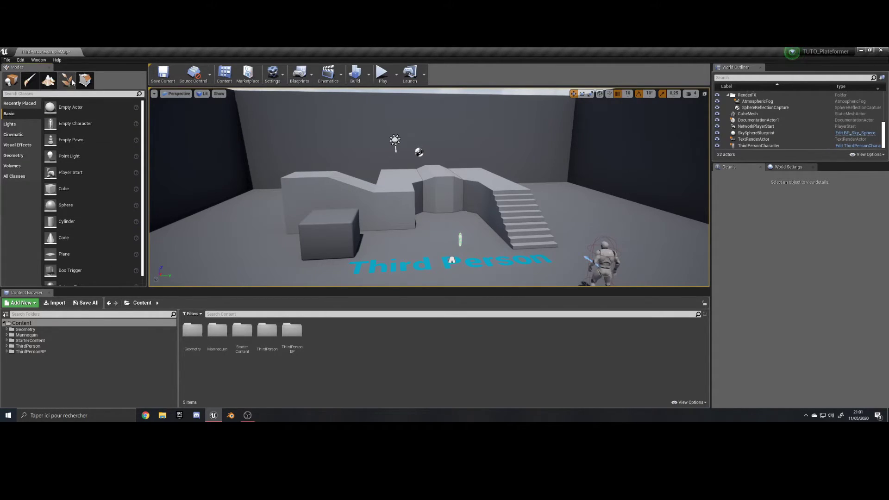
Step: Examine the new landscape settings in Landscape mode and return to Place mode
left_click(49, 81)
scroll(416, 162, "down", 1)
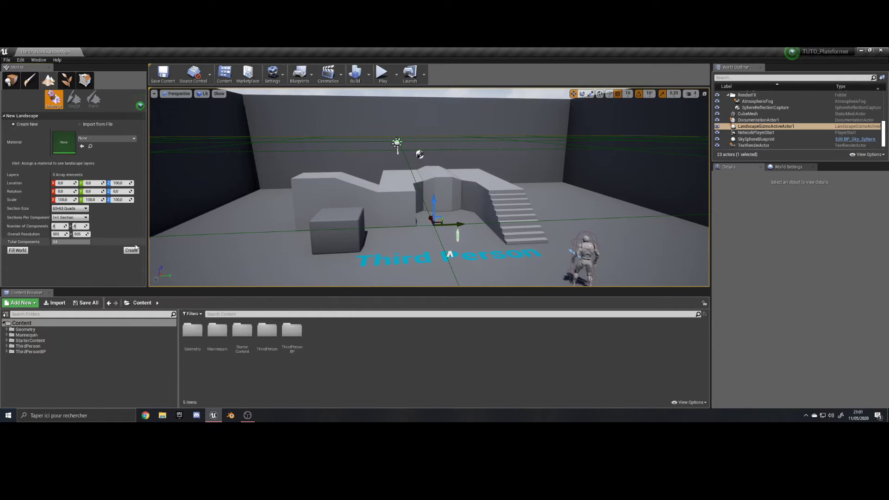
left_click(11, 80)
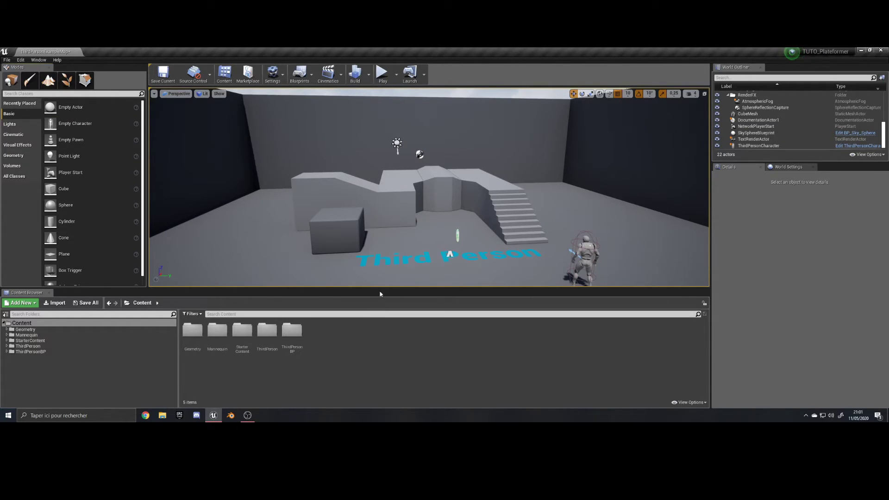
Step: Fly around the level to examine the walkway, stairs, cube and character from different angles and distances
mouse_move(415, 222)
right_mouse_down()
mouse_move(403, 235)
mouse_move(424, 260)
mouse_move(414, 215)
right_mouse_up()
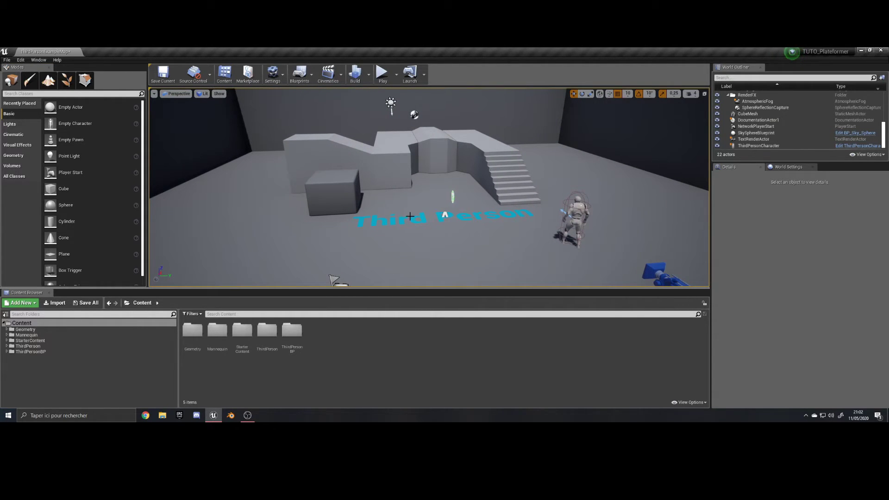
mouse_move(435, 202)
right_mouse_down()
mouse_move(435, 166)
mouse_move(446, 157)
mouse_move(440, 213)
mouse_move(439, 195)
right_mouse_up()
scroll(435, 201, "up", 5)
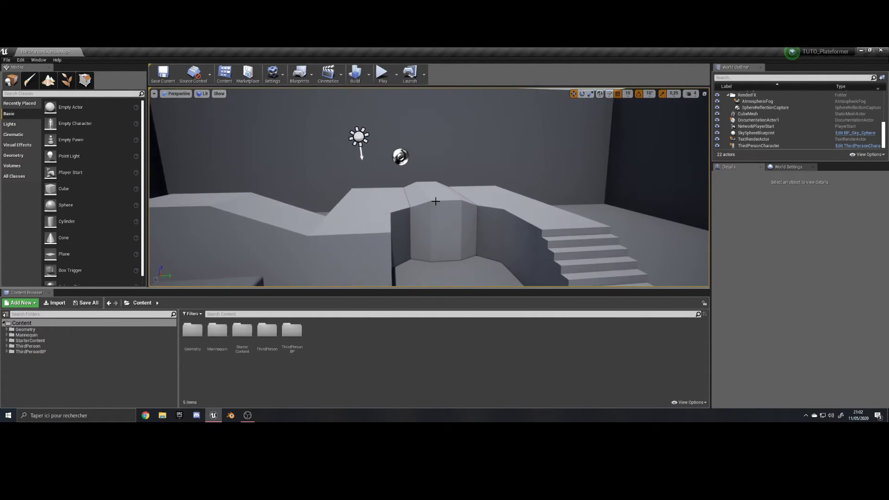
scroll(435, 202, "down", 5)
right_click_drag(445, 208, 634, 220)
right_click_drag(461, 190, 388, 197)
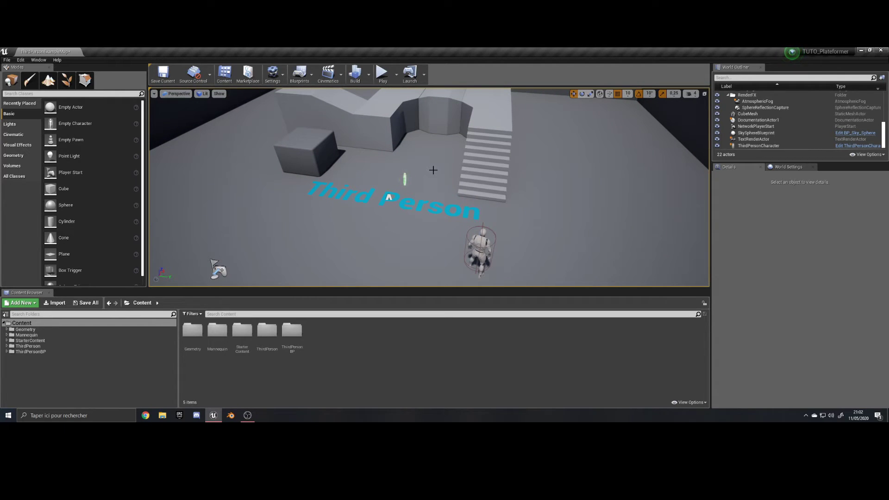
mouse_move(432, 170)
right_mouse_down()
mouse_move(420, 172)
mouse_move(432, 169)
right_mouse_up()
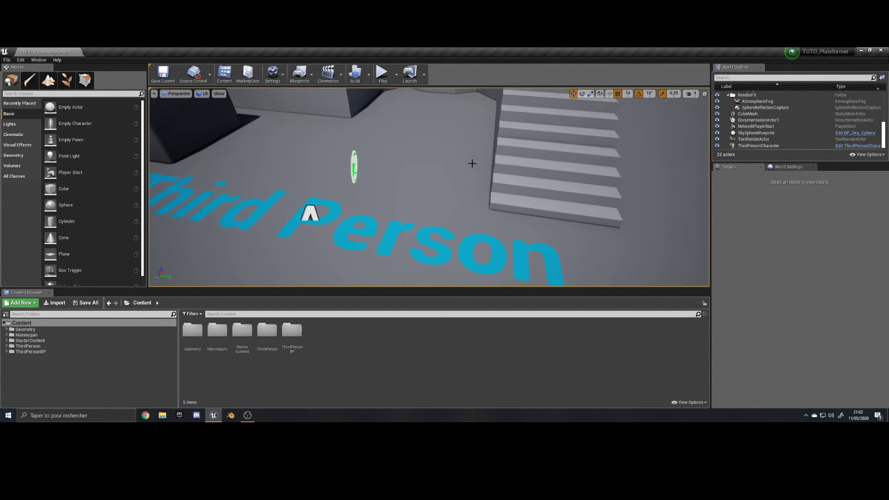
right_click_drag(577, 157, 573, 157)
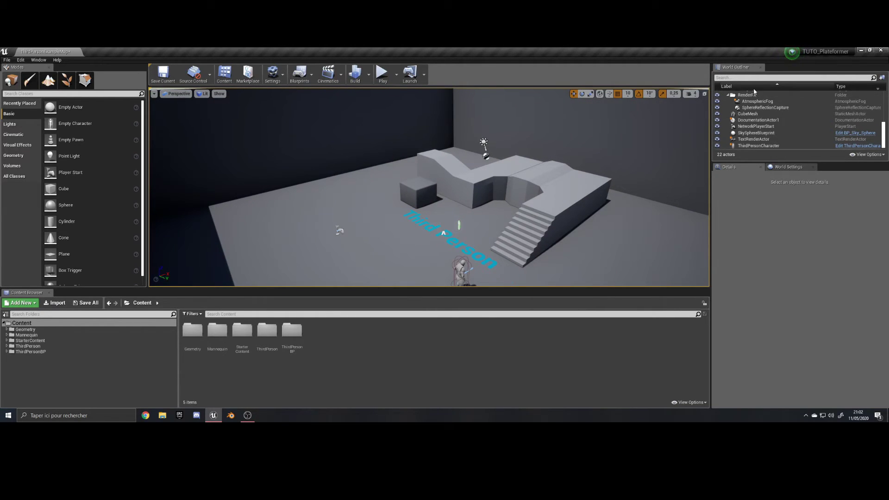
Step: Select the Arena folder, the Floor and some of its walls one after another in the World Outliner to locate them in the level
scroll(771, 122, "up", 5)
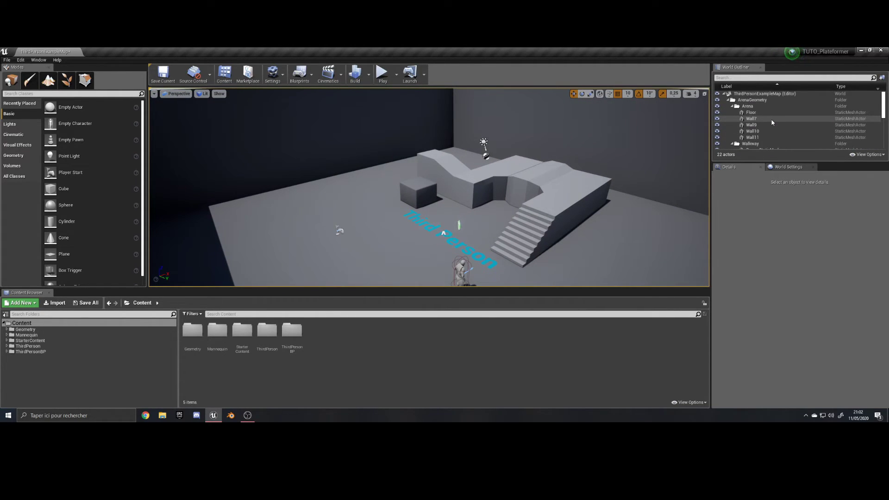
left_click(772, 101)
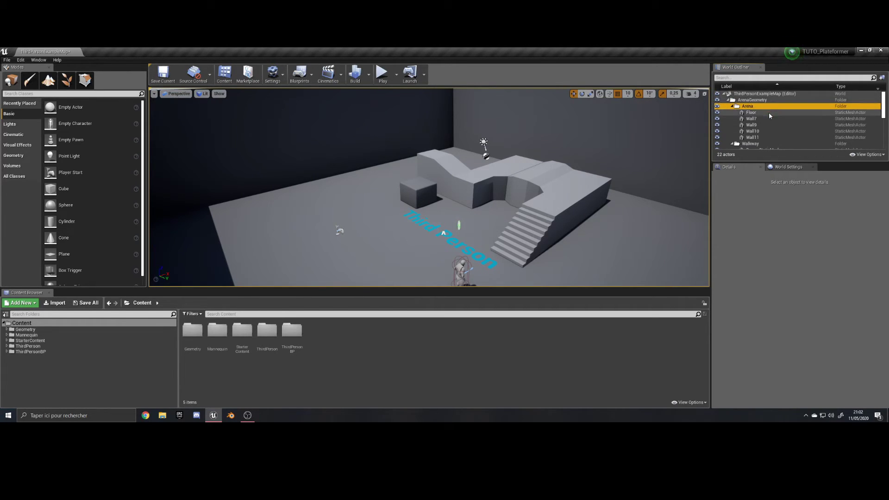
left_click(768, 112)
left_click(769, 124)
left_click(768, 131)
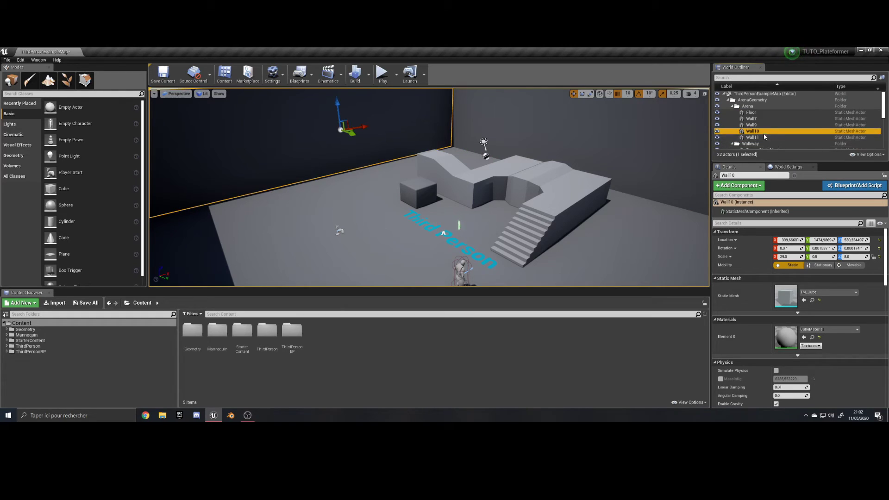
Step: Select several Walkway static meshes in turn in the World Outliner, finishing with LeftArm_StaticMesh
scroll(768, 132, "down", 3)
left_click(765, 112)
left_click(768, 132)
left_click(768, 119)
left_click(766, 113)
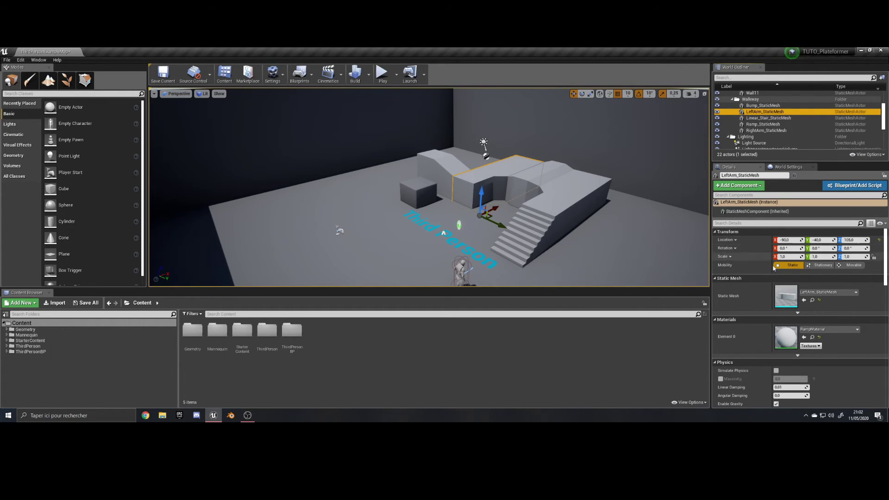
Step: Examine the details of LeftArm_StaticMesh, from Transform, Static Mesh and Materials through Physics, Collision, Lighting and Rendering
right_click_drag(578, 204, 601, 225)
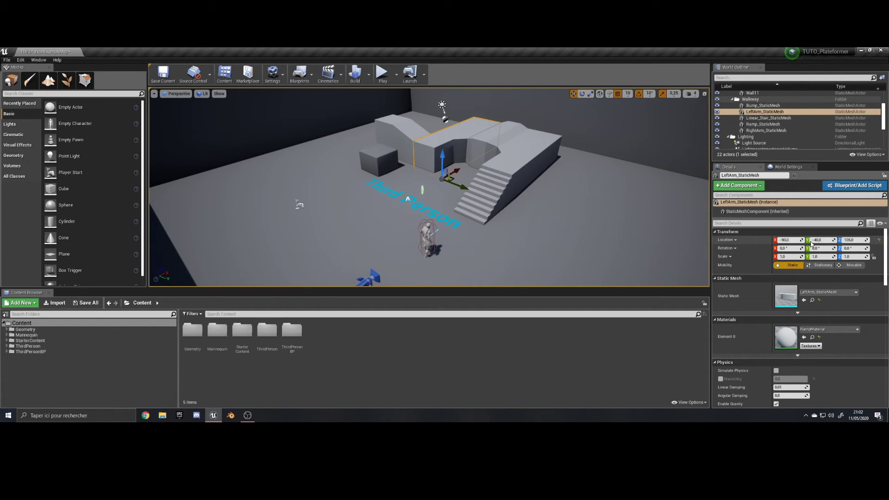
scroll(759, 266, "down", 2)
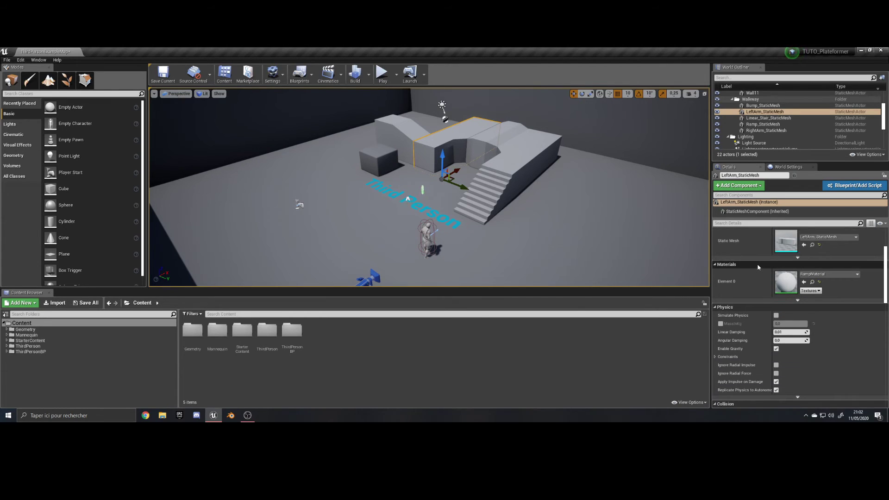
scroll(757, 267, "up", 2)
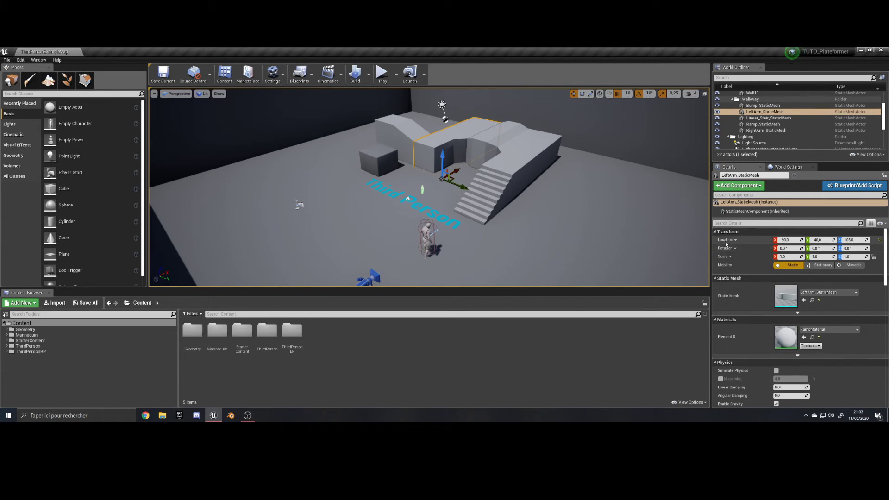
scroll(731, 260, "down", 2)
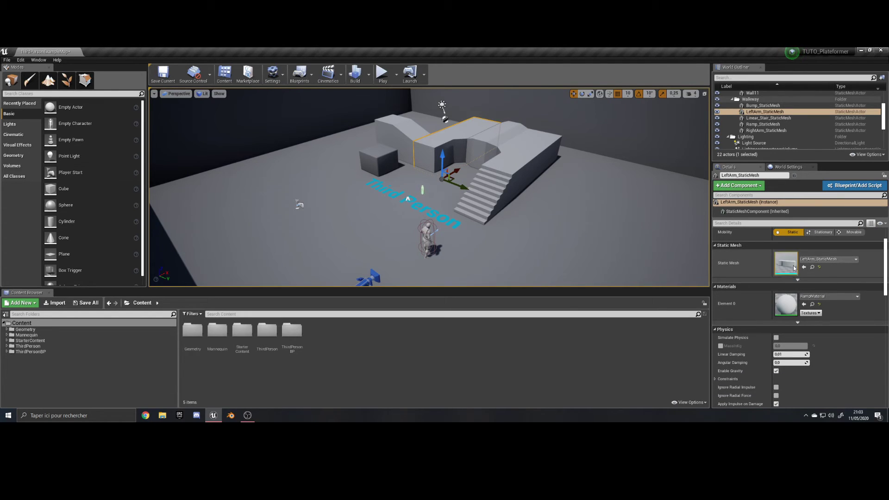
scroll(822, 262, "down", 8)
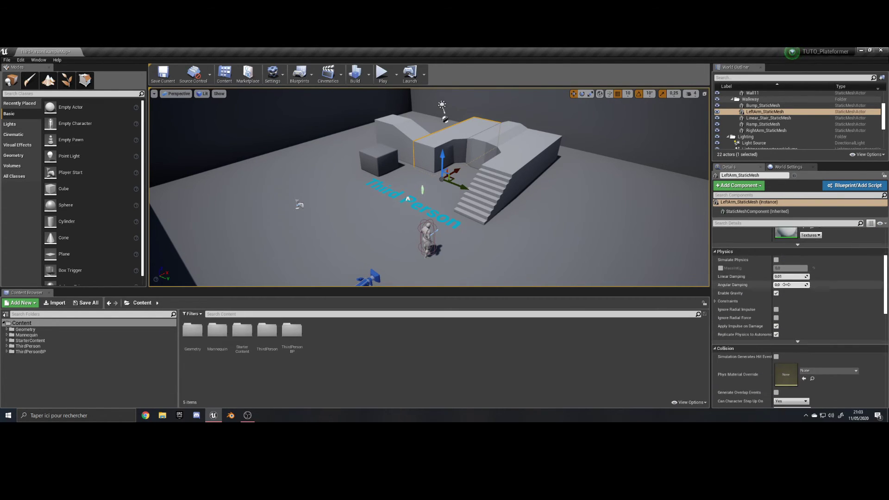
scroll(801, 291, "down", 4)
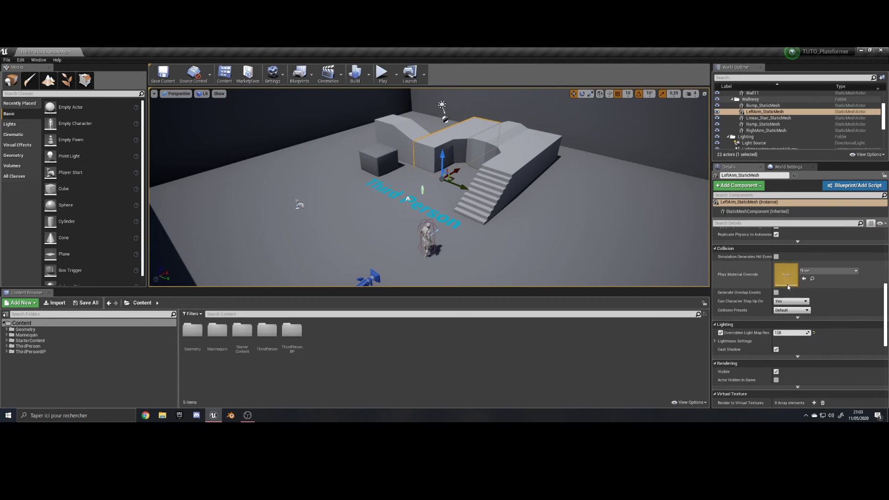
scroll(769, 282, "down", 4)
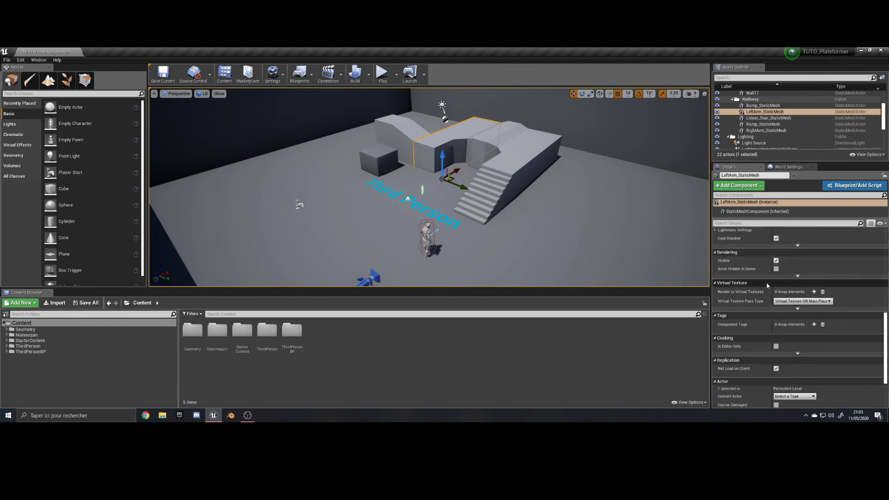
Step: Select the ThirdPersonCharacter in the level and review its Transform, Animation and Mesh properties
left_click(428, 227)
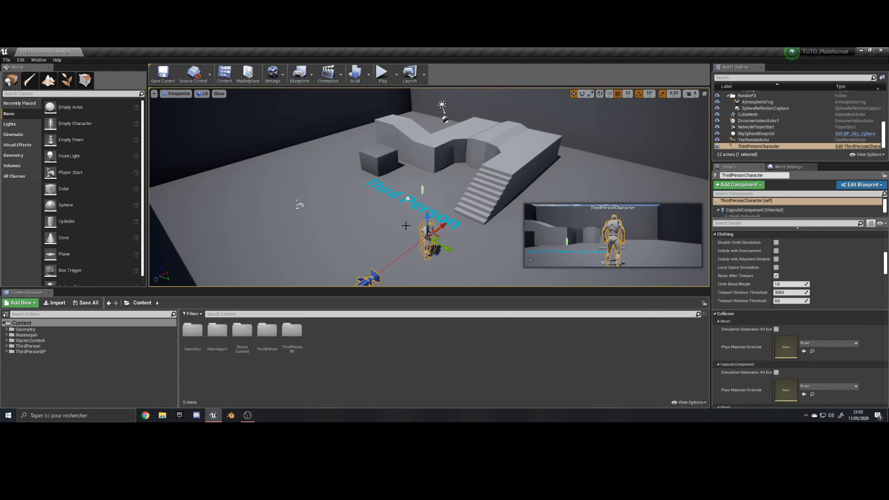
scroll(775, 280, "up", 5)
scroll(775, 281, "up", 3)
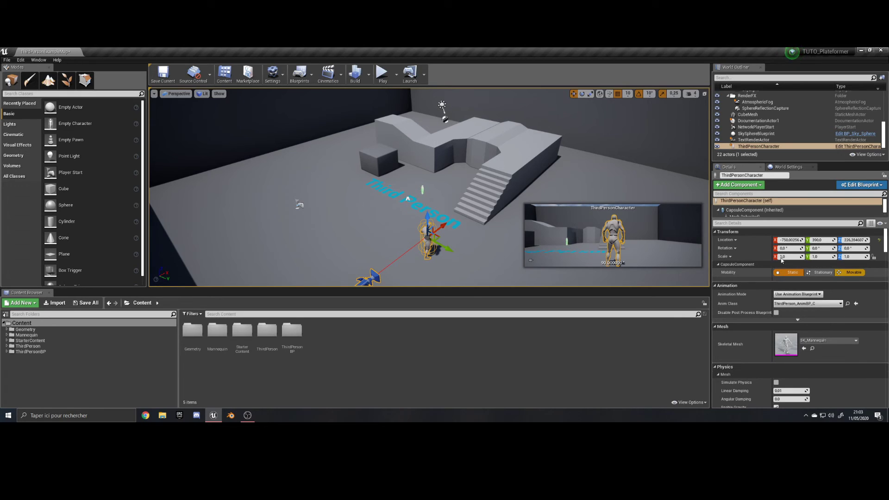